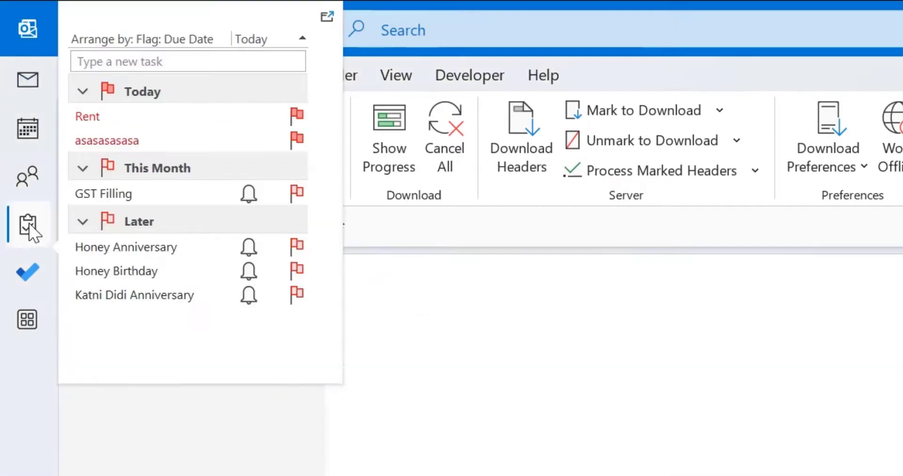
In the Tasks view, start a trial task with Reminder ticked, then close it unsaved.
left_click(28, 225)
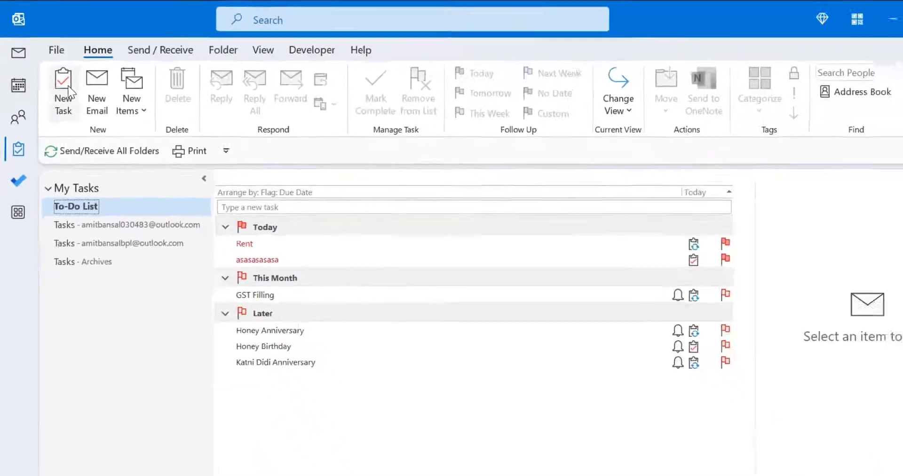
left_click(63, 92)
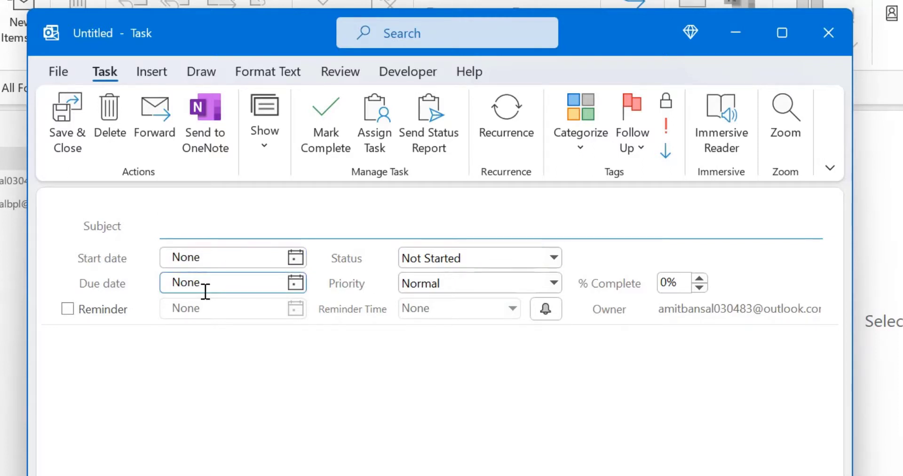
left_click(67, 310)
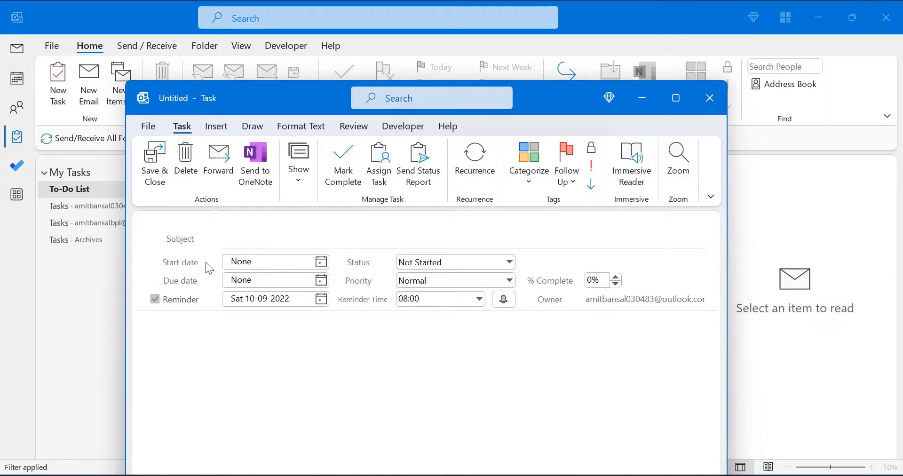
left_click(710, 98)
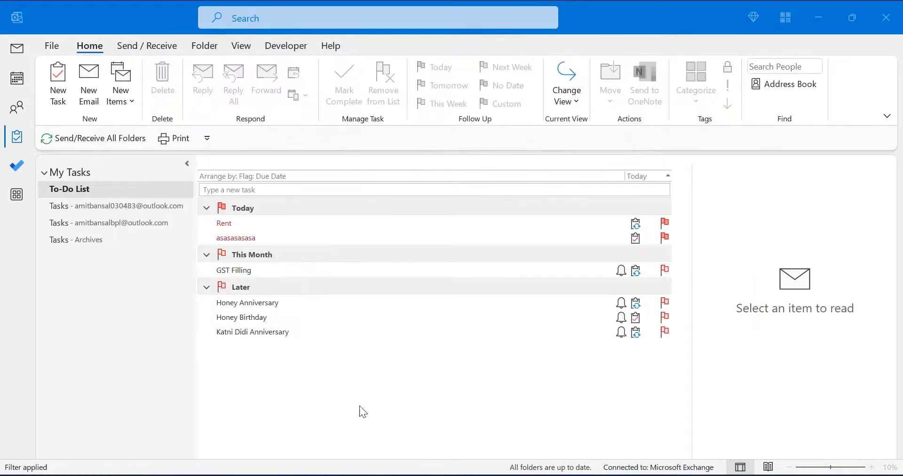
In the taskimport workbook, review the Task1–Task4 names, start dates and due dates.
left_click(524, 473)
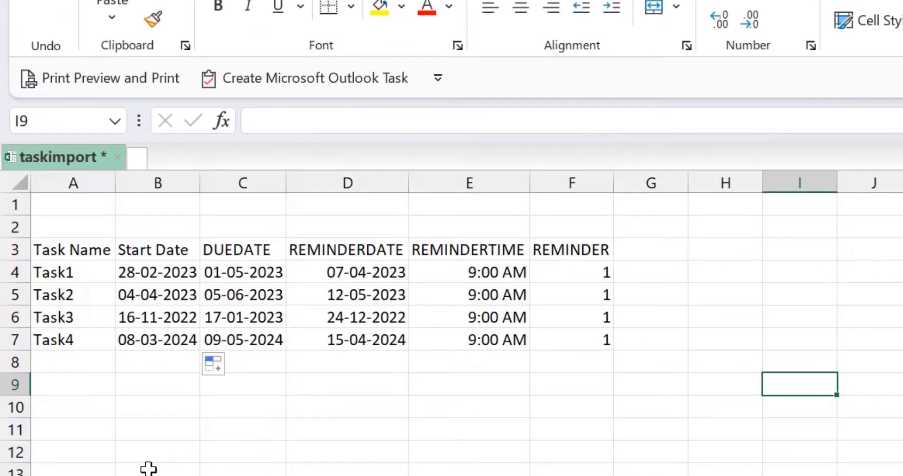
left_click_drag(77, 234, 682, 396)
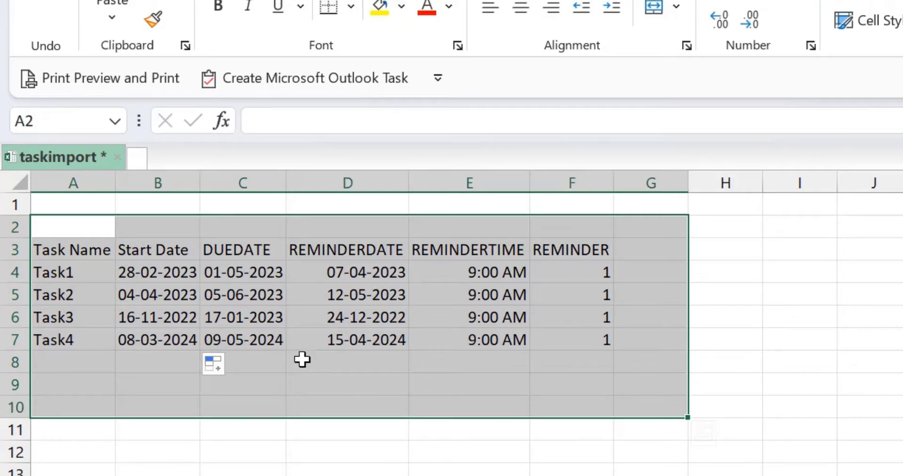
left_click(246, 473)
left_click(82, 246)
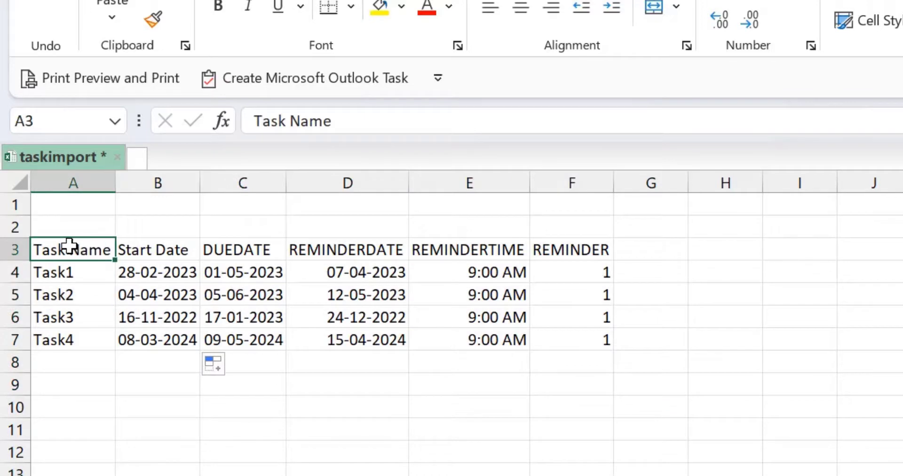
left_click_drag(87, 271, 75, 342)
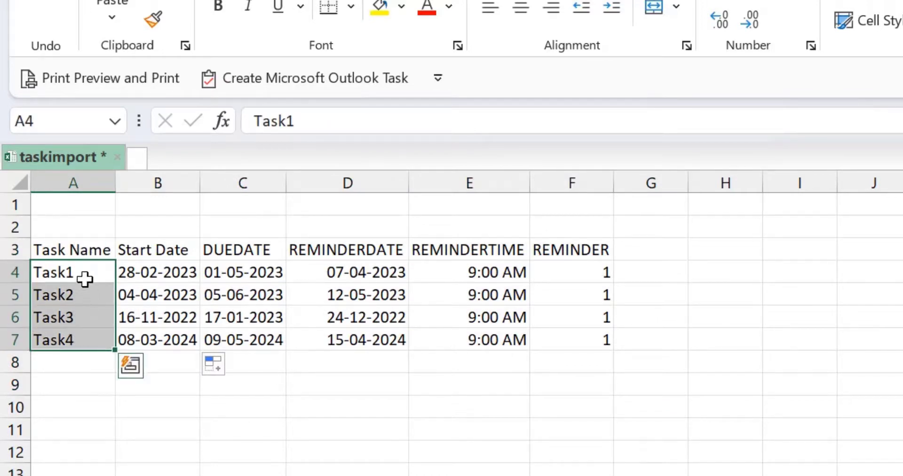
left_click(148, 253)
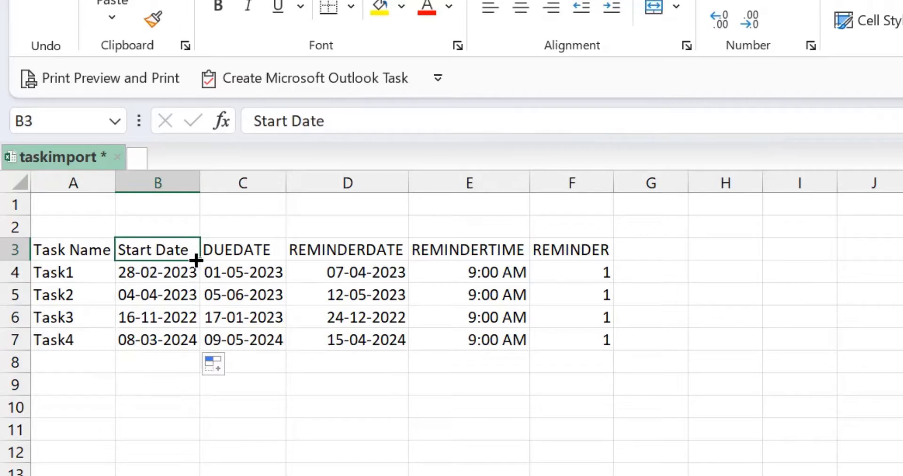
left_click_drag(174, 270, 173, 334)
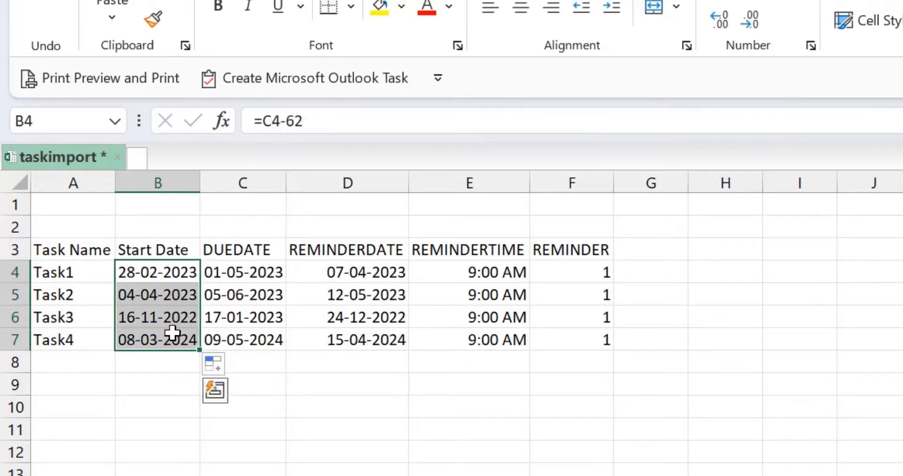
left_click(242, 247)
left_click_drag(235, 276, 242, 348)
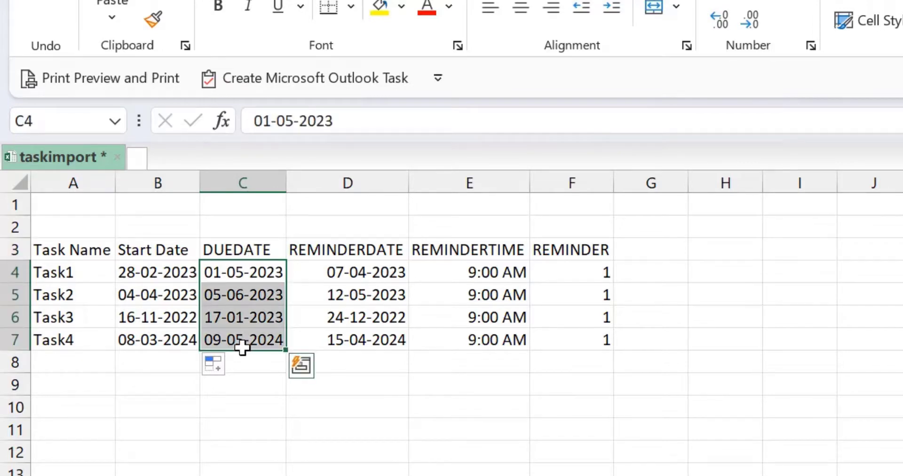
left_click(451, 407)
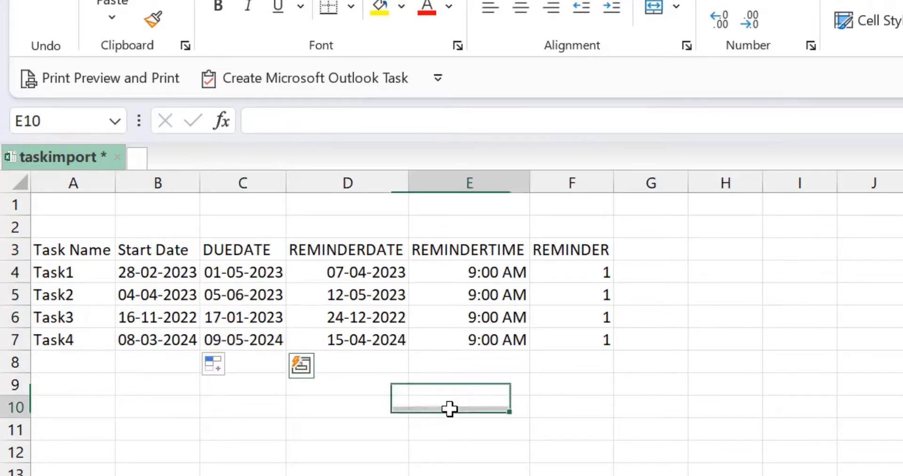
Review the reminder dates, 9:00 AM reminder times, REMINDER flags and the whole table.
left_click_drag(352, 265, 405, 341)
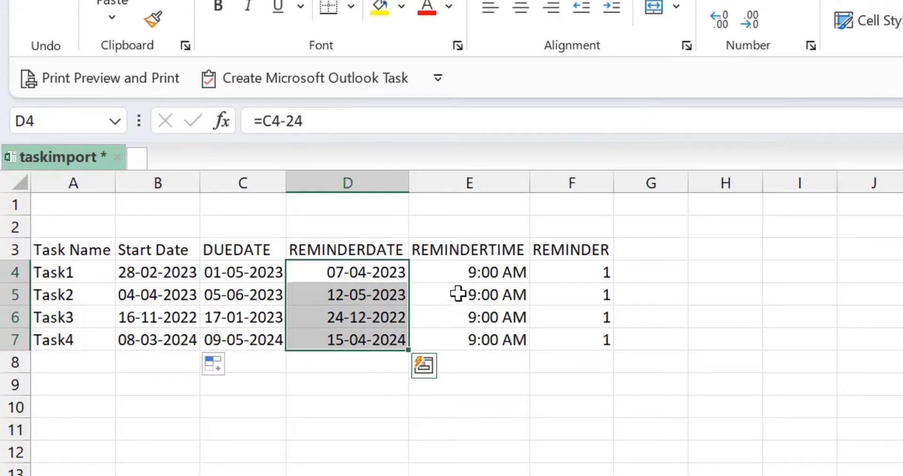
left_click(468, 276)
left_click_drag(472, 311, 472, 363)
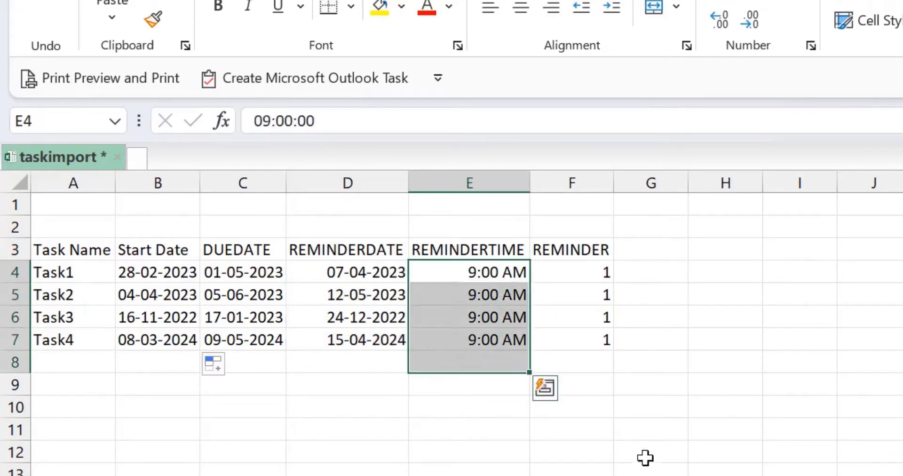
left_click(616, 451)
left_click_drag(583, 211, 576, 389)
left_click(698, 382)
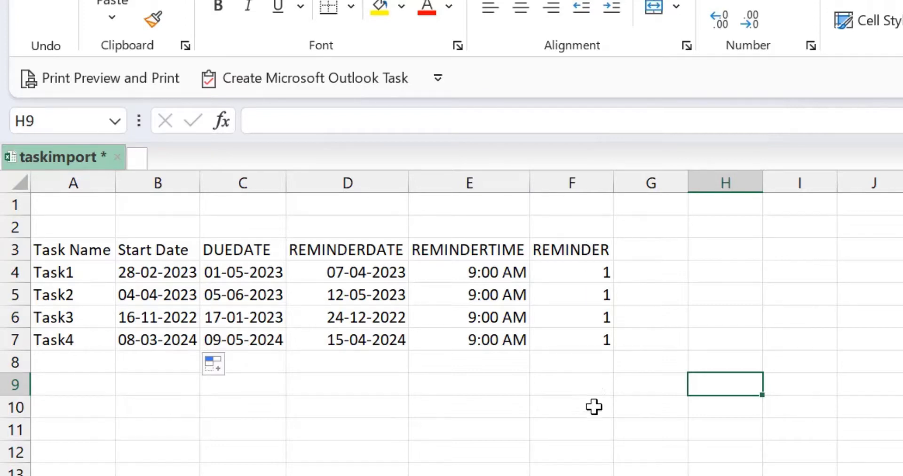
left_click(580, 250)
left_click_drag(578, 274, 577, 343)
left_click(571, 272)
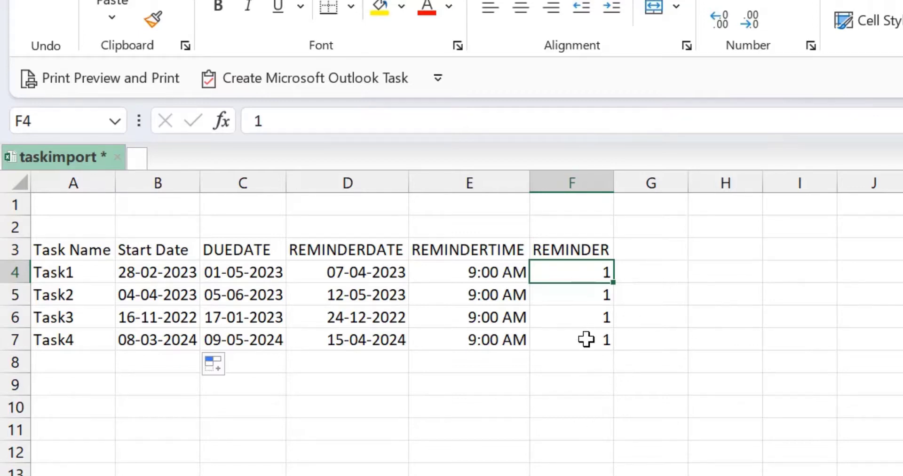
left_click_drag(73, 227, 733, 453)
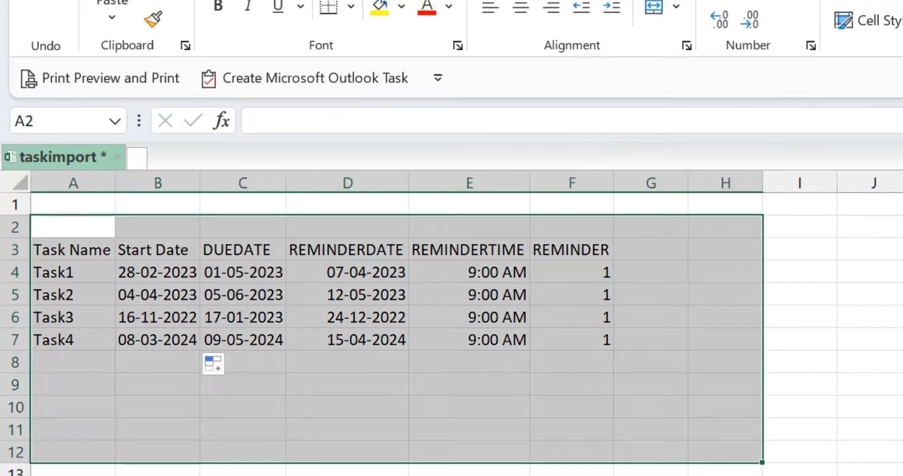
left_click(348, 470)
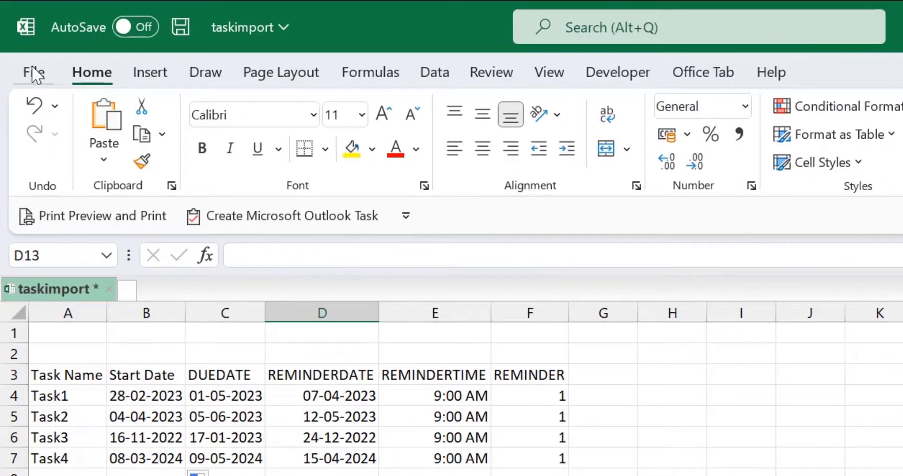
Save taskimport to the Desktop as a CSV UTF-8 (Comma delimited) file.
left_click(34, 73)
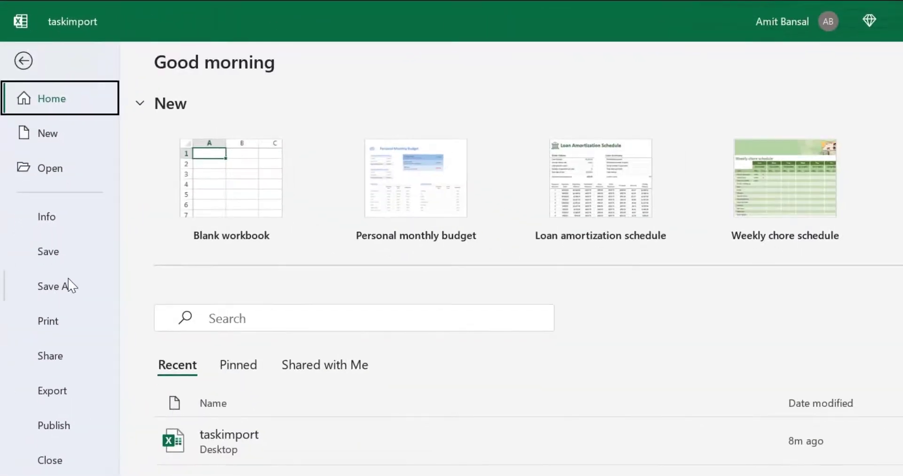
left_click(14, 292)
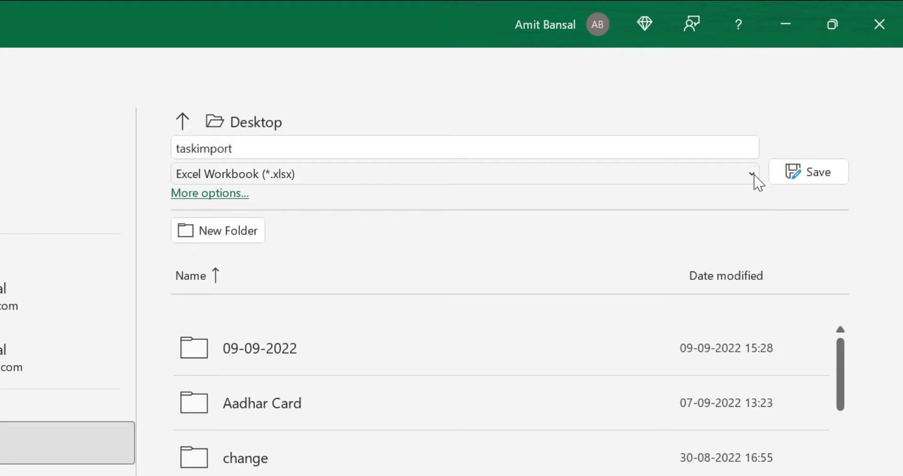
left_click(755, 176)
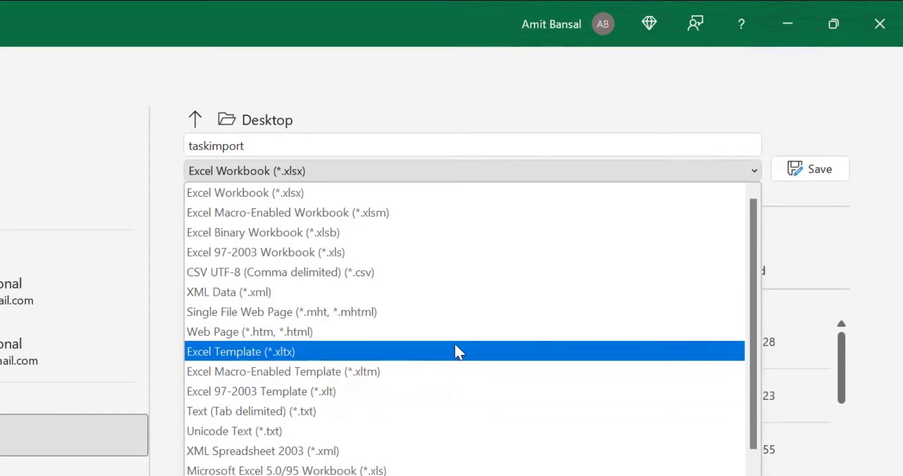
left_click(366, 277)
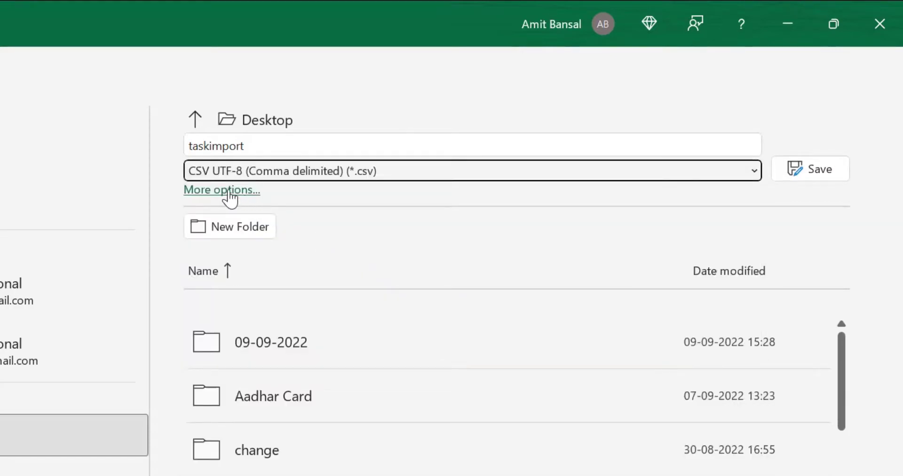
left_click(257, 191)
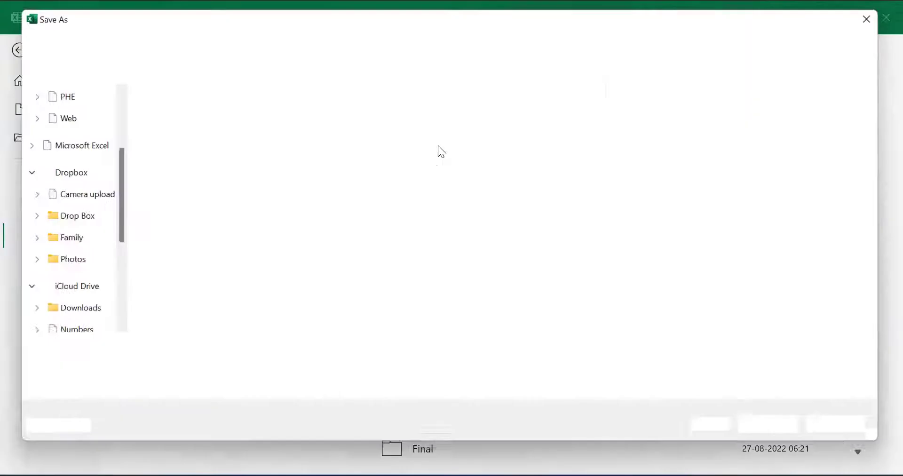
left_click(54, 169)
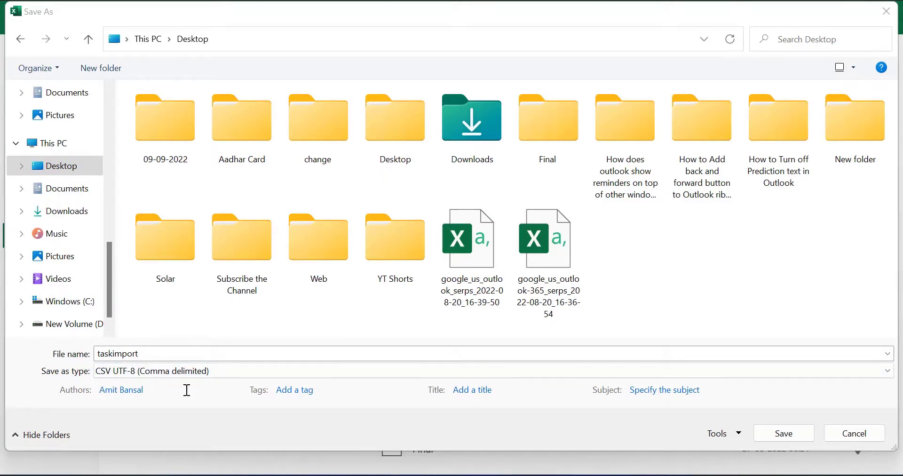
left_click(775, 438)
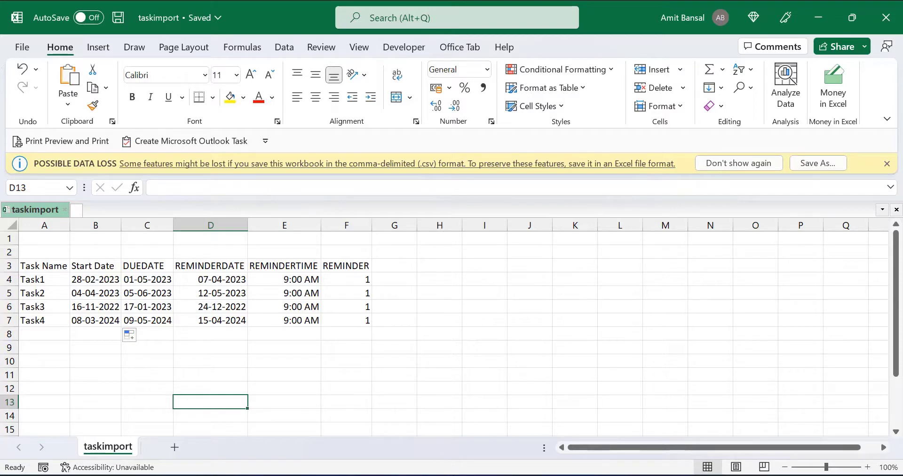
Back in Outlook, launch the Import and Export Wizard from File > Open & Export.
left_click(447, 419)
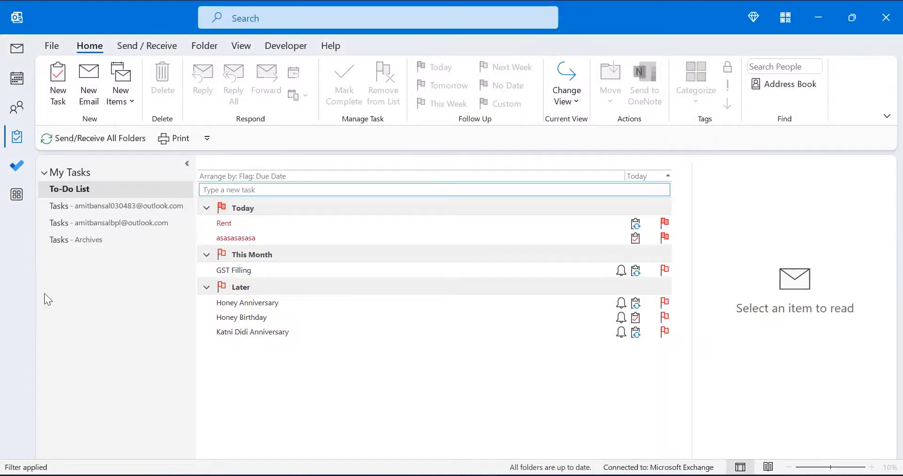
left_click(101, 188)
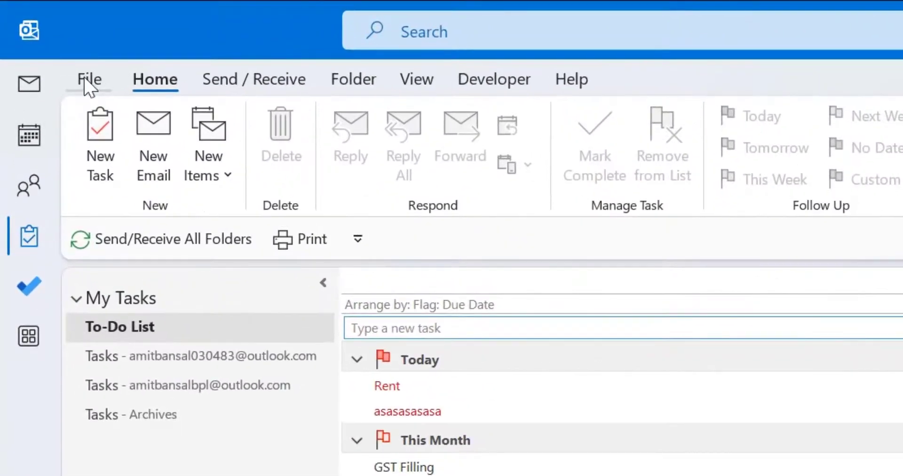
left_click(89, 81)
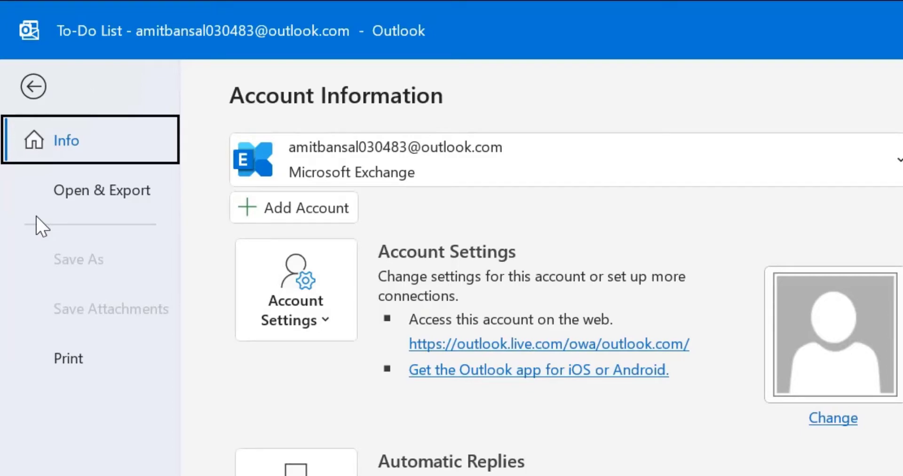
left_click(89, 197)
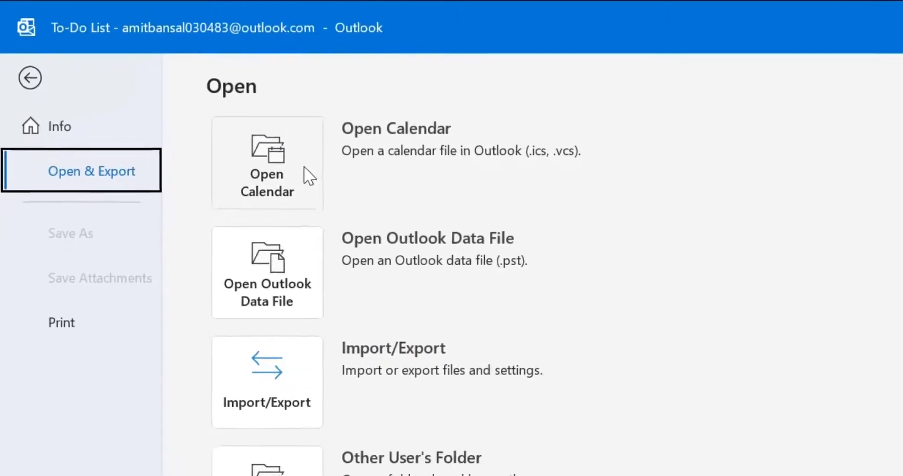
left_click(241, 372)
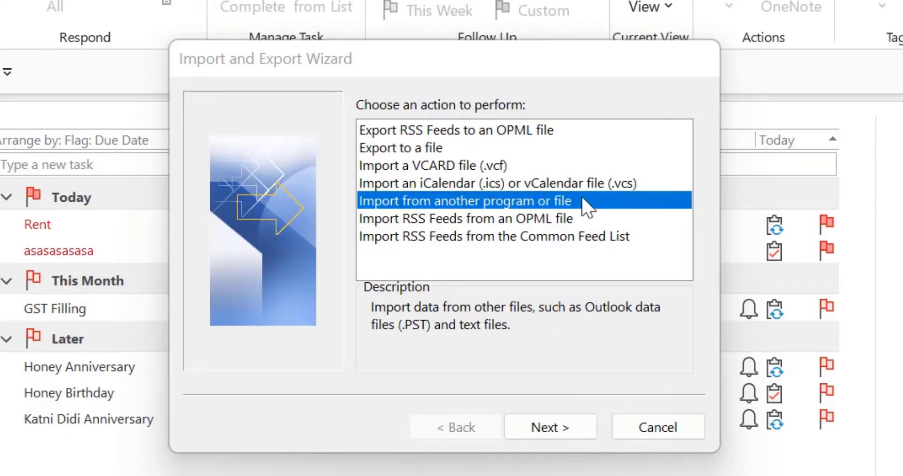
Choose to import from another program or file, using Comma Separated Values.
left_click(560, 428)
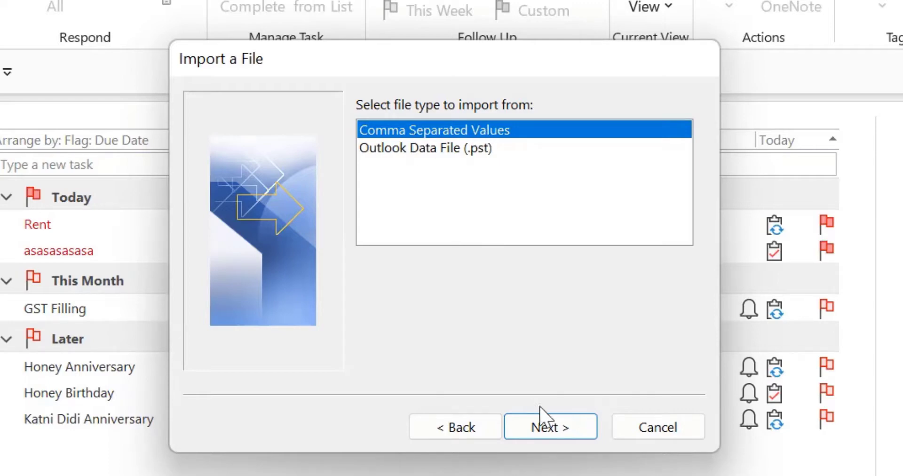
left_click(554, 427)
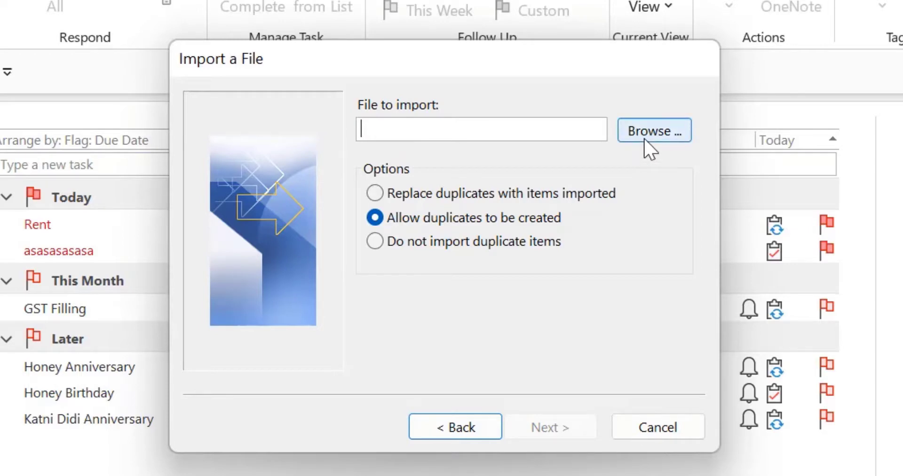
Select taskimport.csv on the Desktop as the file to import.
left_click(657, 133)
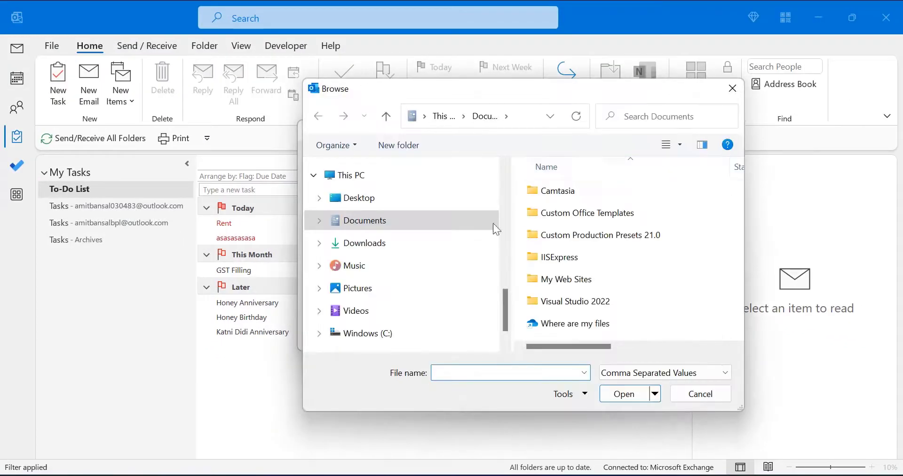
left_click(354, 198)
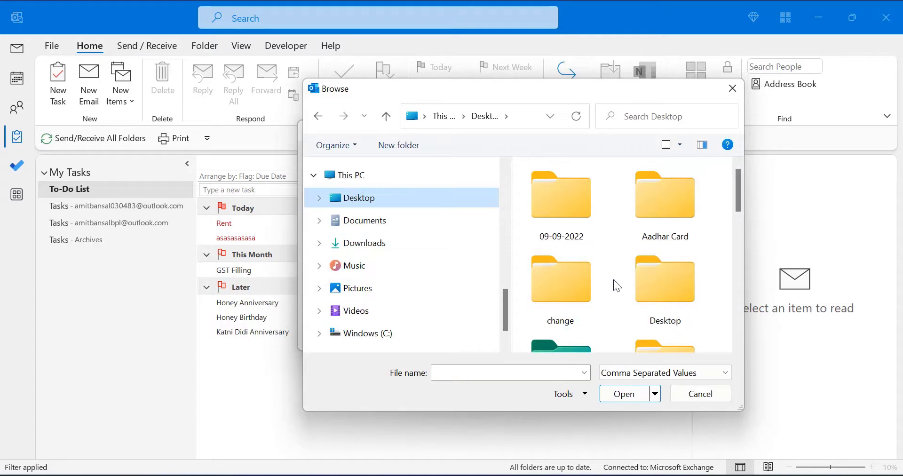
scroll(614, 281, "down", 3)
scroll(614, 280, "down", 3)
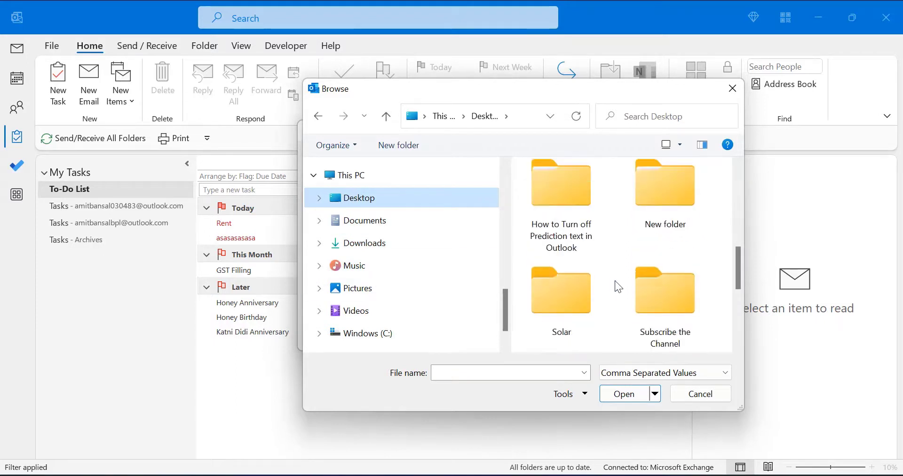
scroll(614, 280, "down", 3)
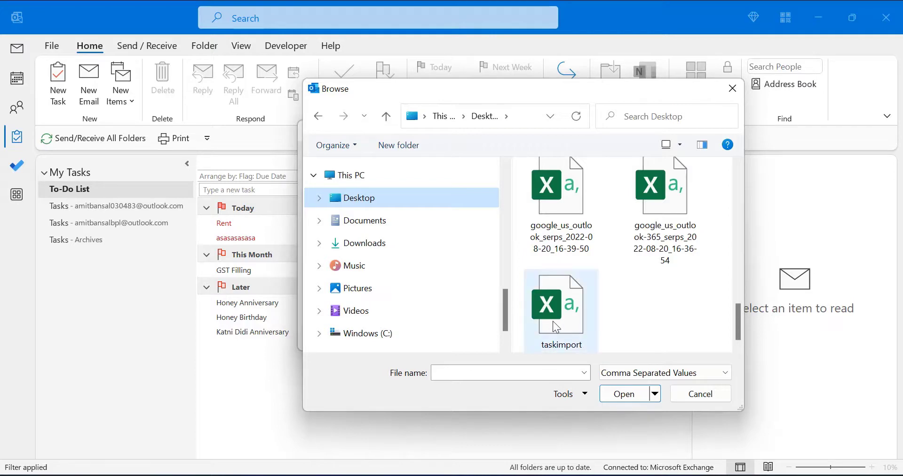
left_click(562, 312)
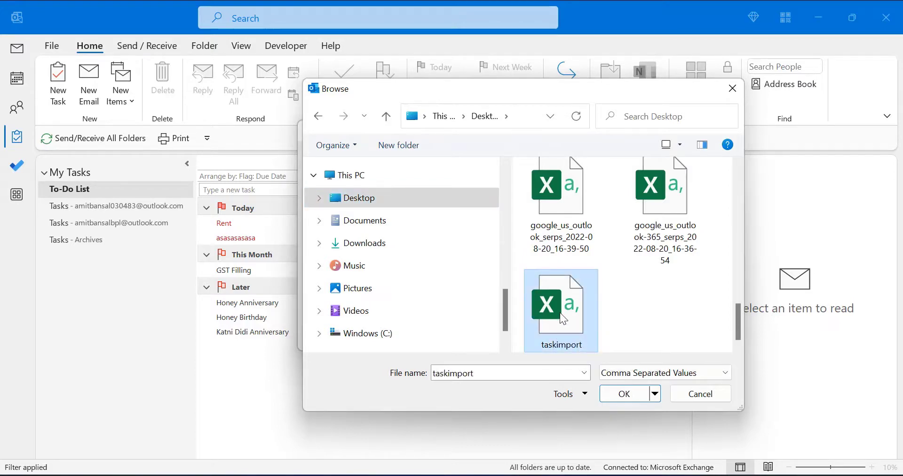
left_click(622, 395)
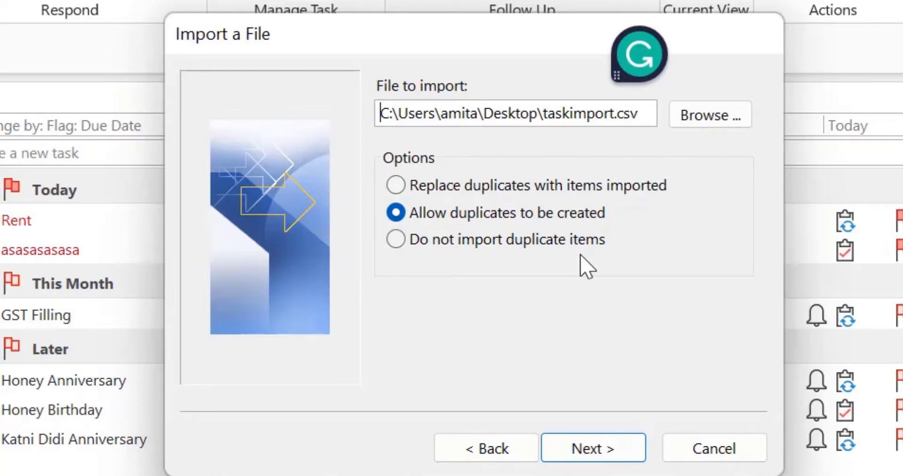
left_click(391, 210)
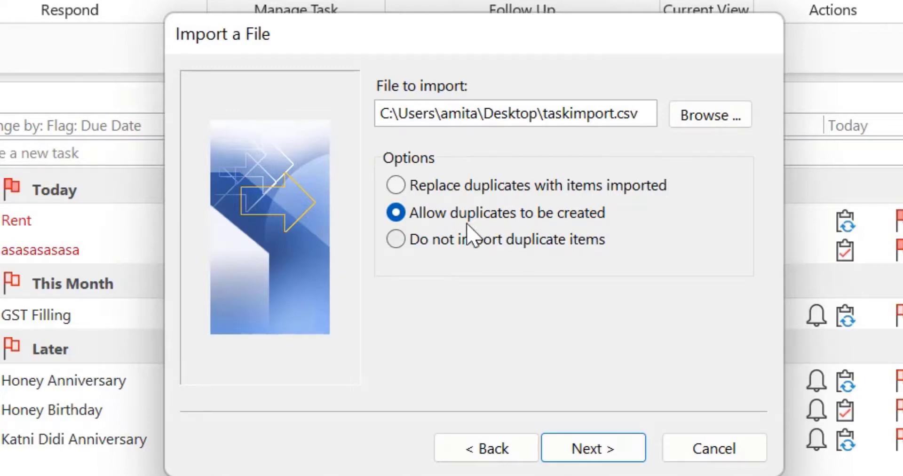
Pick the Outlook account's Tasks folder as the import destination.
left_click(594, 451)
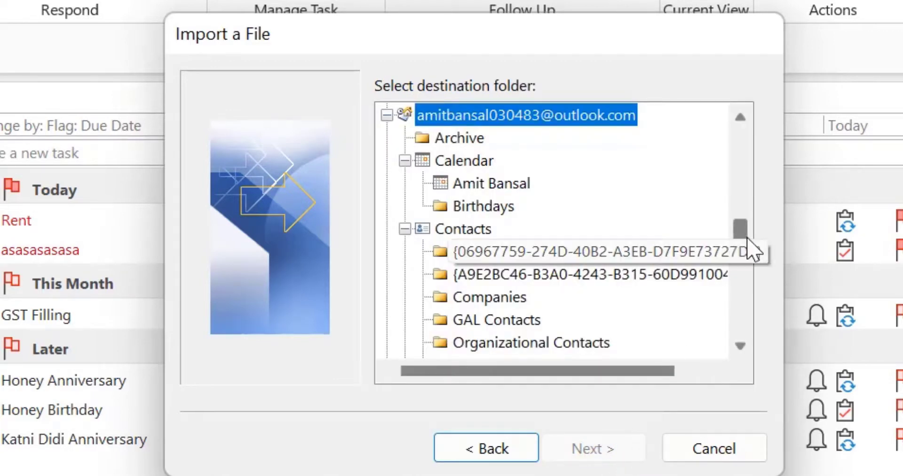
scroll(627, 282, "up", 5)
scroll(628, 282, "up", 2)
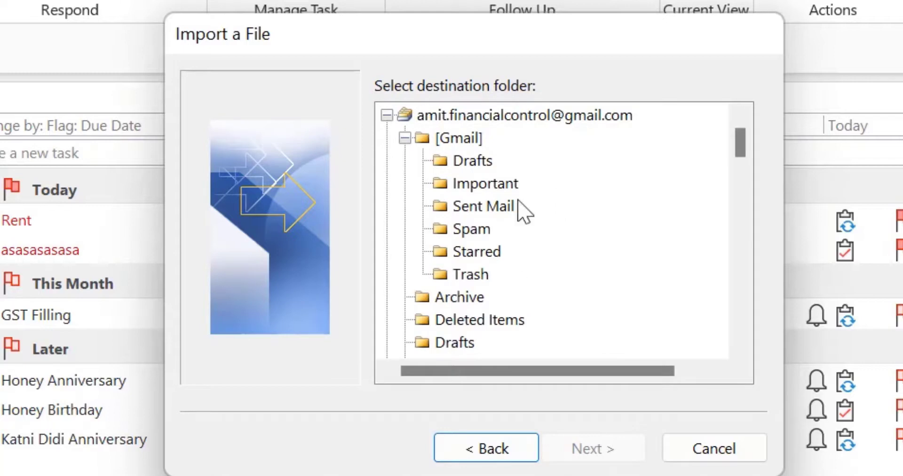
left_click(387, 115)
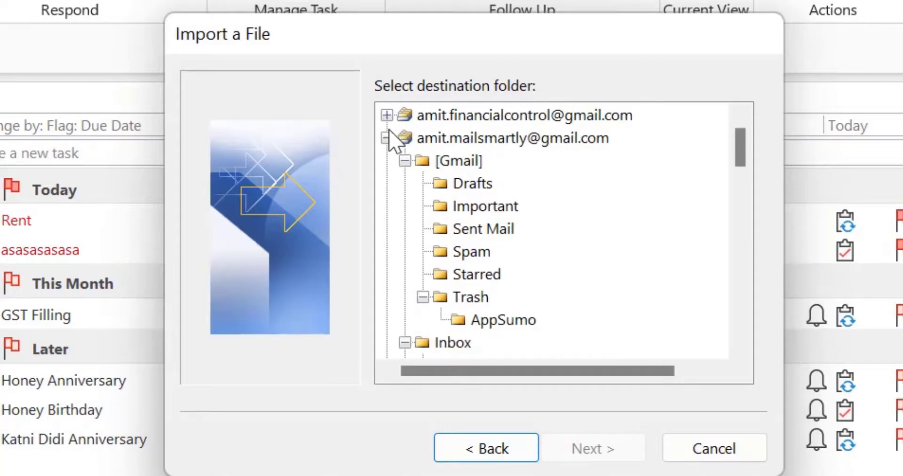
left_click(386, 138)
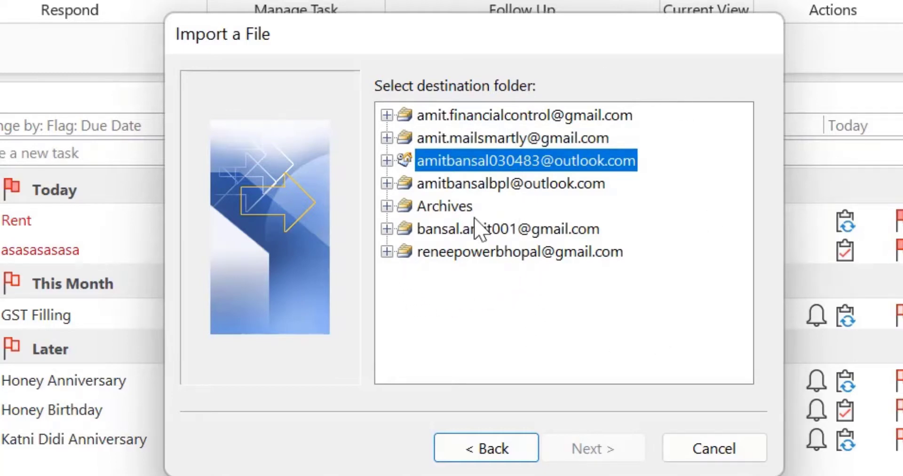
left_click(387, 184)
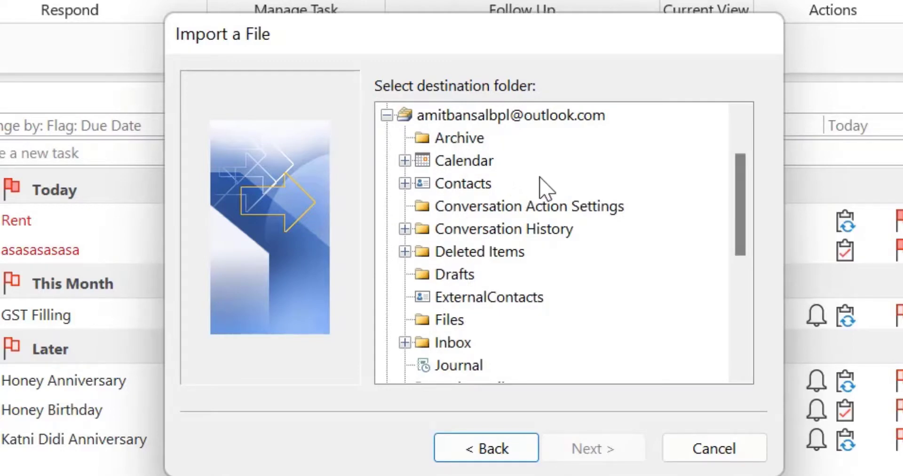
scroll(546, 189, "down", 1)
scroll(546, 188, "down", 2)
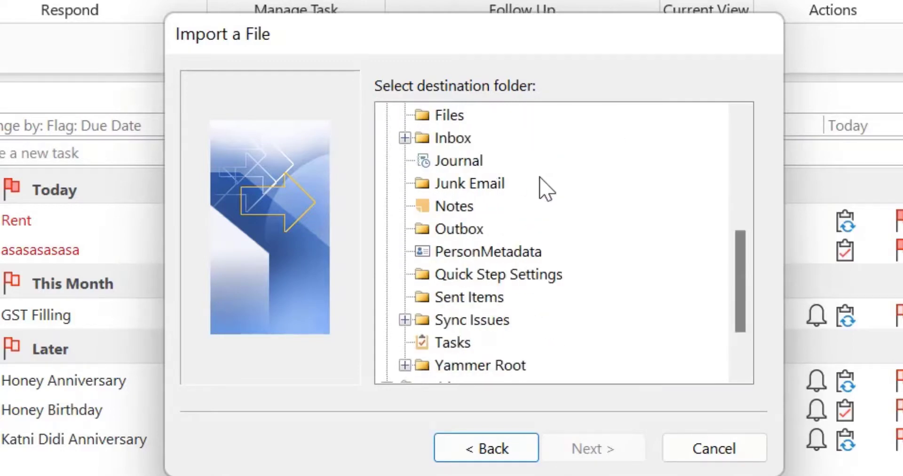
scroll(545, 188, "down", 1)
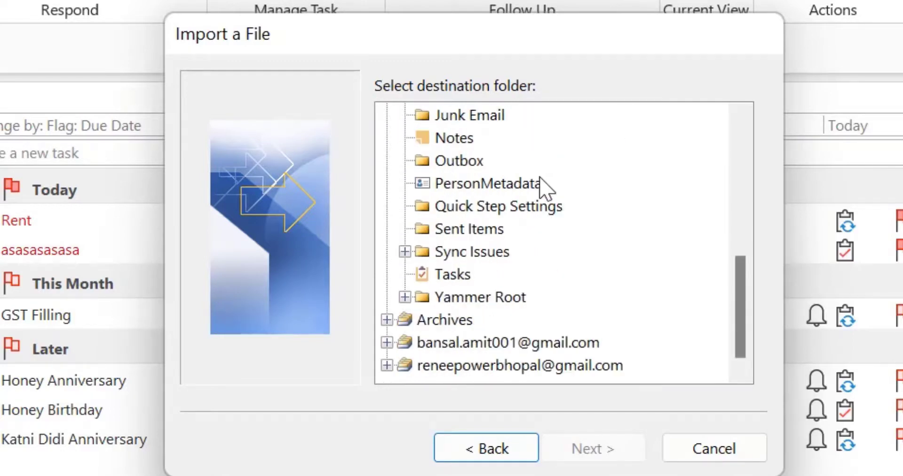
left_click(441, 275)
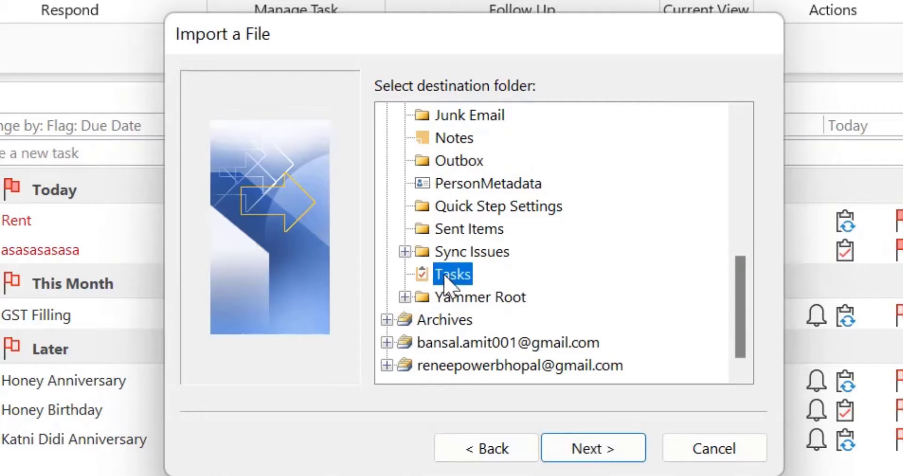
left_click(593, 450)
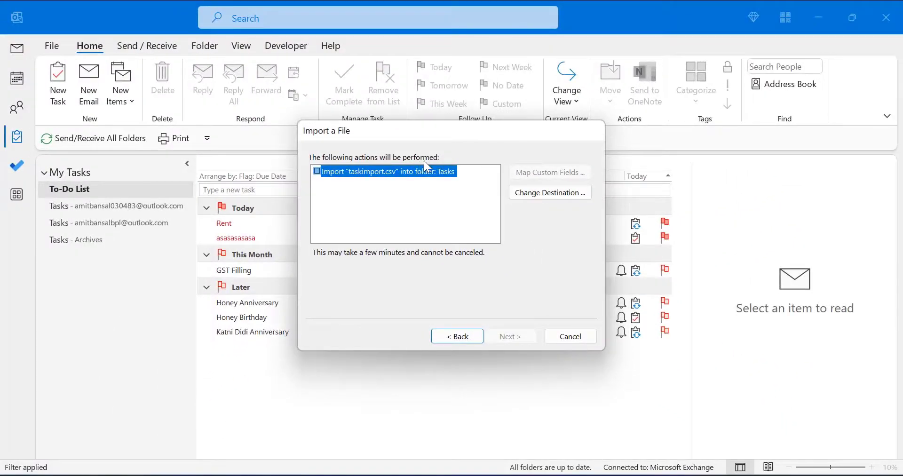
Tick Import taskimport.csv, open Map Custom Fields and clear the default mappings.
left_click(317, 171)
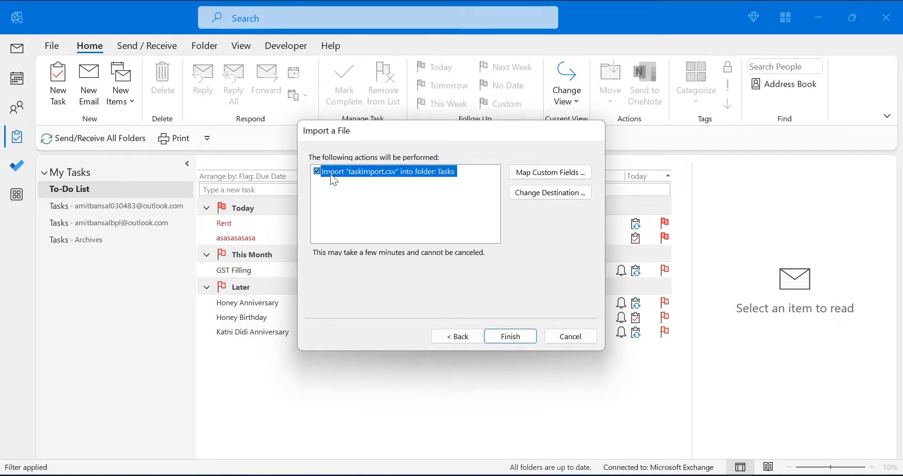
left_click(317, 171)
left_click(317, 171)
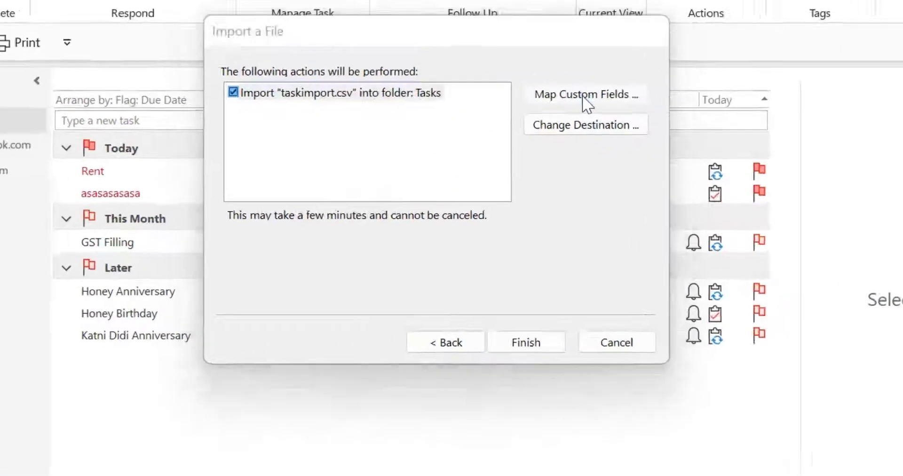
left_click(548, 173)
left_click(545, 412)
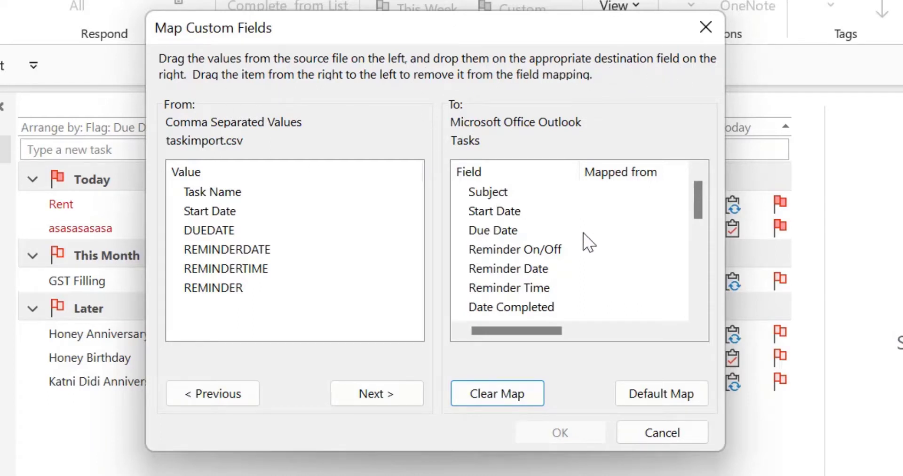
Map Task Name, Start Date, DUEDATE, REMINDERDATE, REMINDERTIME and REMINDER to their Outlook task fields.
scroll(585, 237, "down", 5)
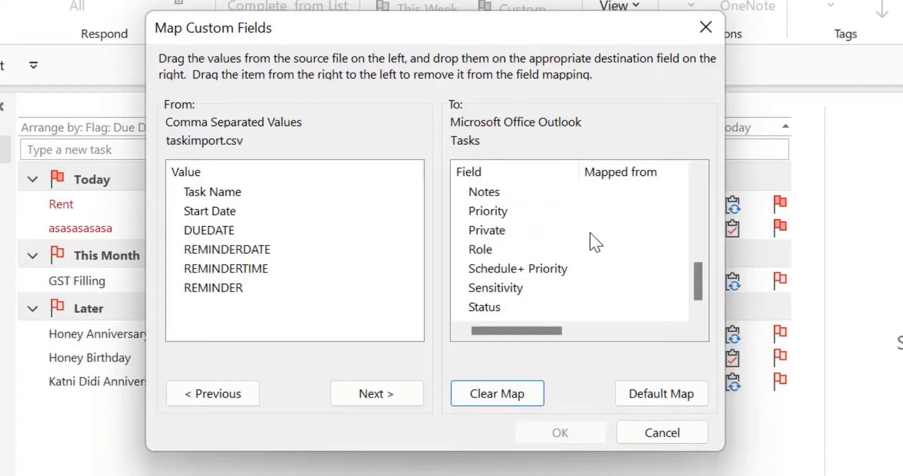
scroll(594, 242, "up", 5)
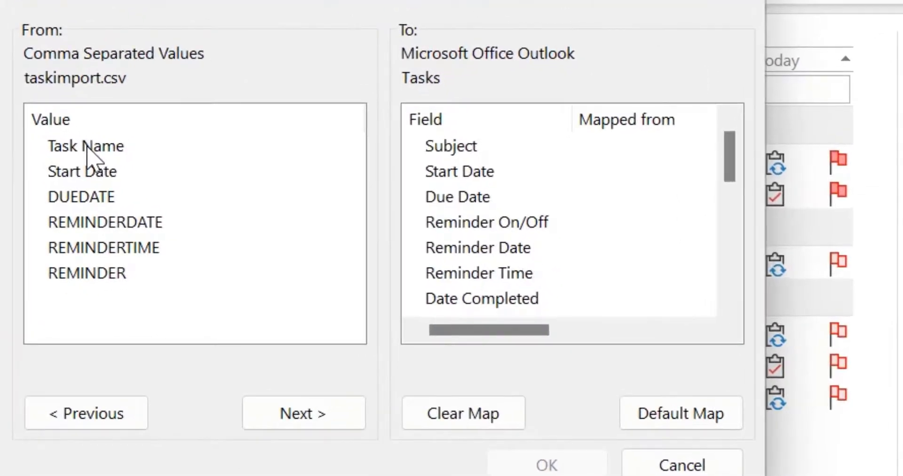
left_click_drag(87, 147, 358, 152)
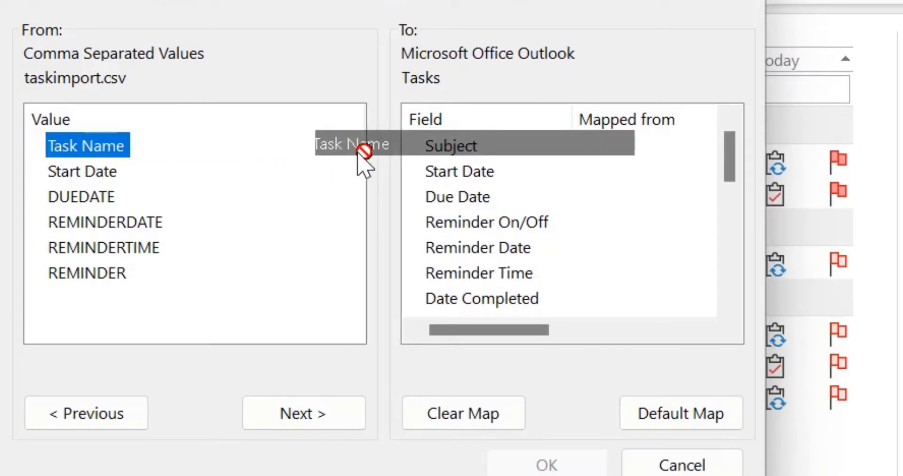
left_click_drag(357, 152, 465, 145)
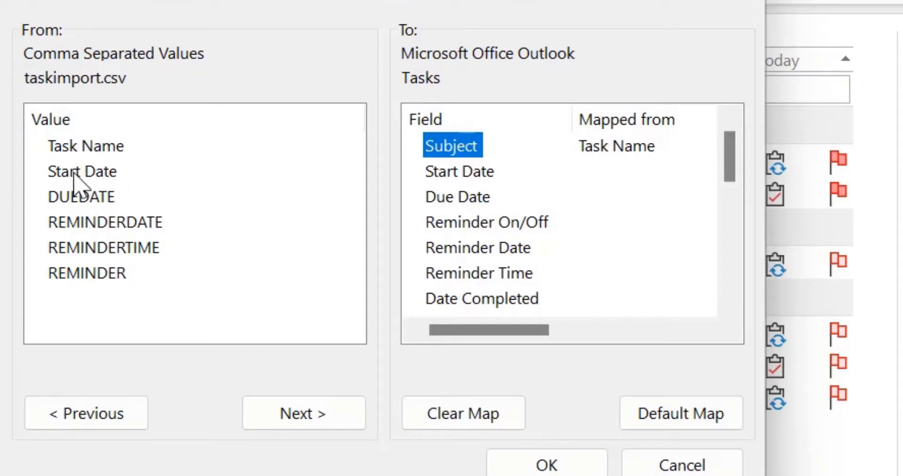
left_click_drag(74, 175, 452, 180)
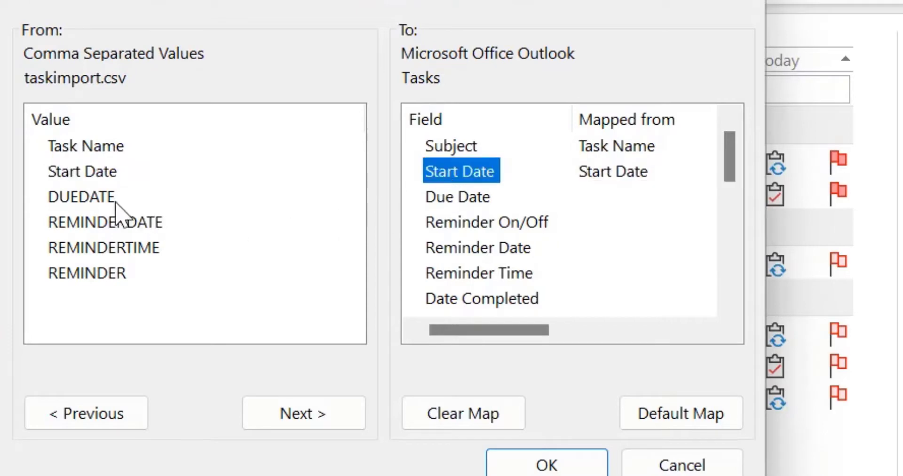
left_click_drag(103, 199, 456, 199)
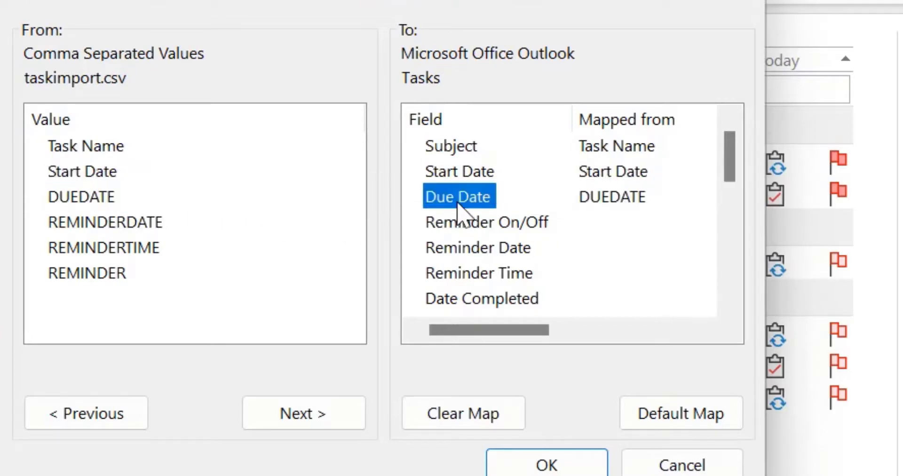
left_click_drag(117, 222, 477, 256)
left_click_drag(126, 250, 478, 279)
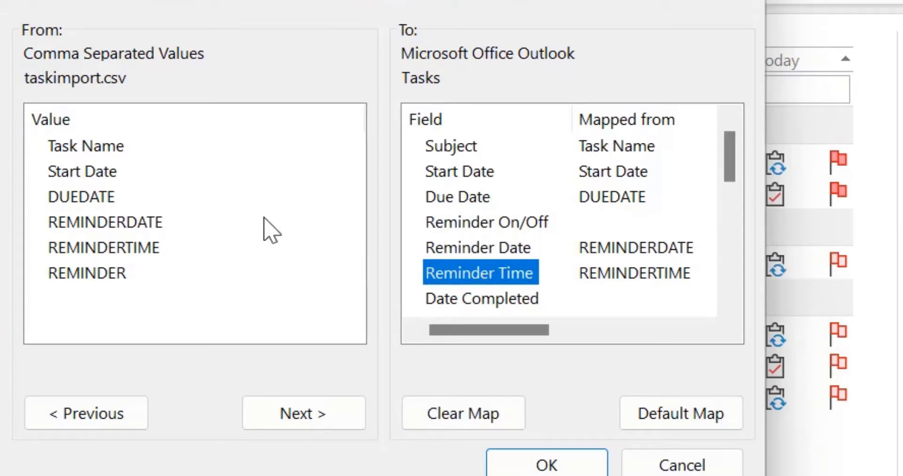
left_click_drag(101, 282, 487, 231)
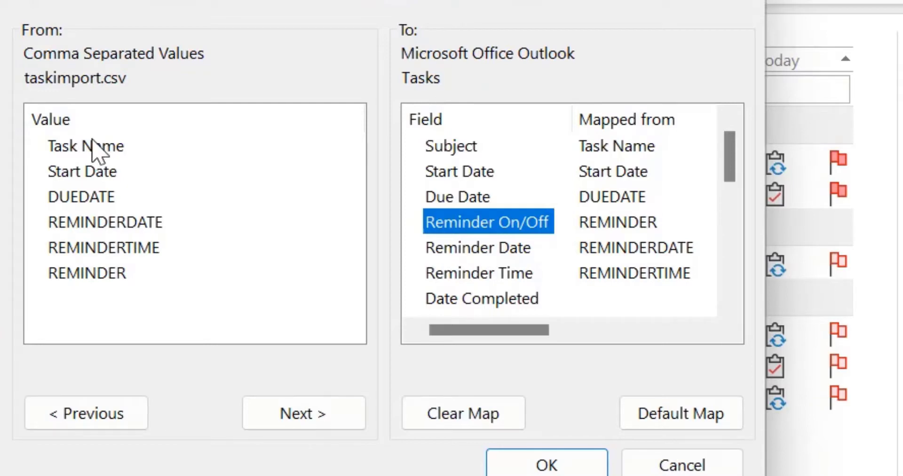
Redo the Task Name→Subject and DUEDATE→Due Date mappings and confirm the field map.
left_click_drag(96, 201, 479, 152)
left_click_drag(82, 147, 468, 156)
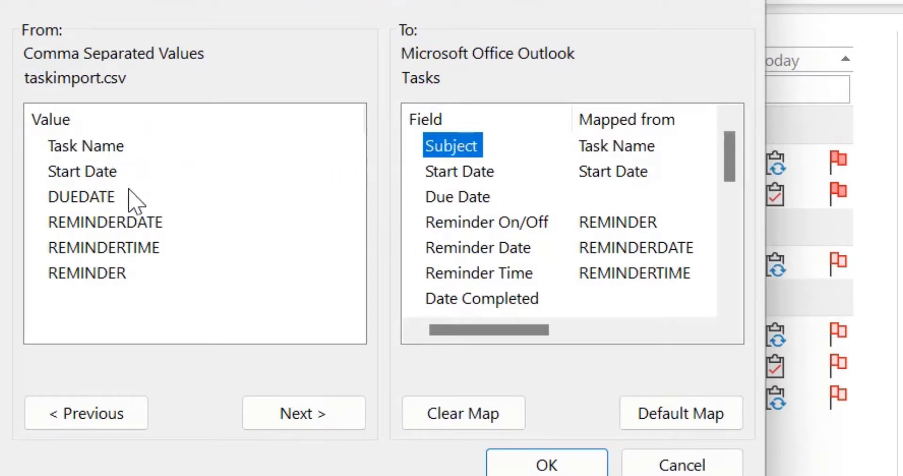
left_click_drag(110, 200, 442, 198)
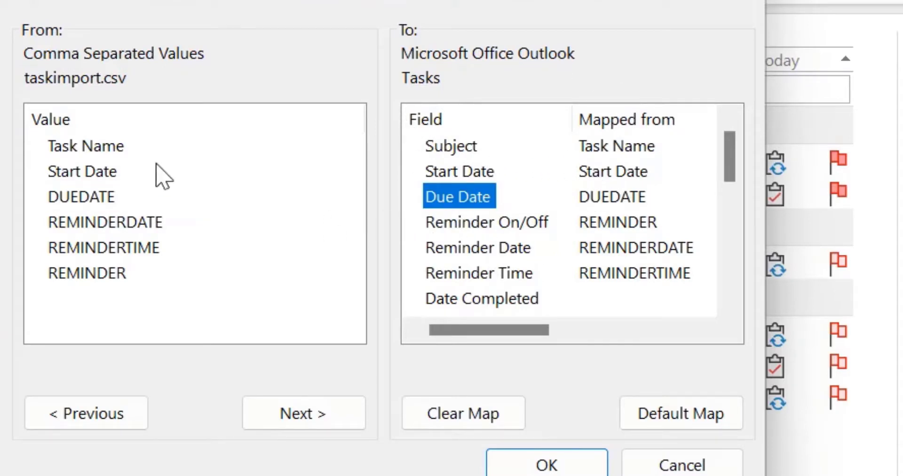
scroll(598, 282, "down", 2)
scroll(602, 289, "up", 2)
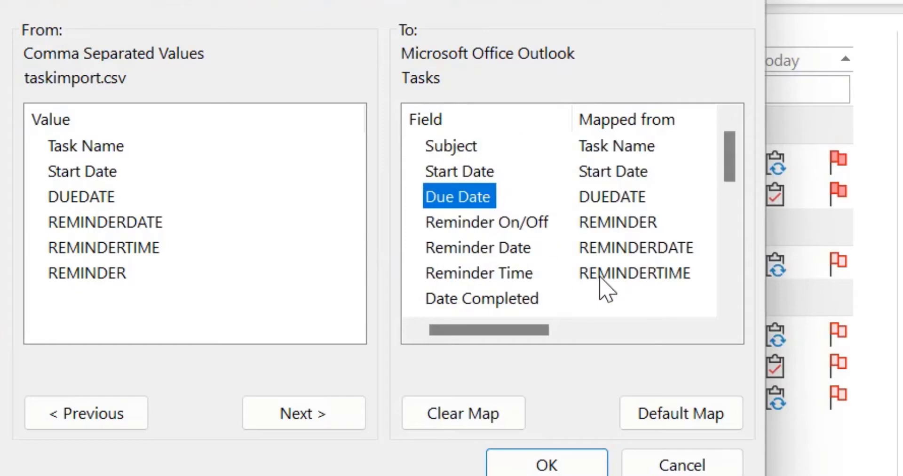
left_click(549, 463)
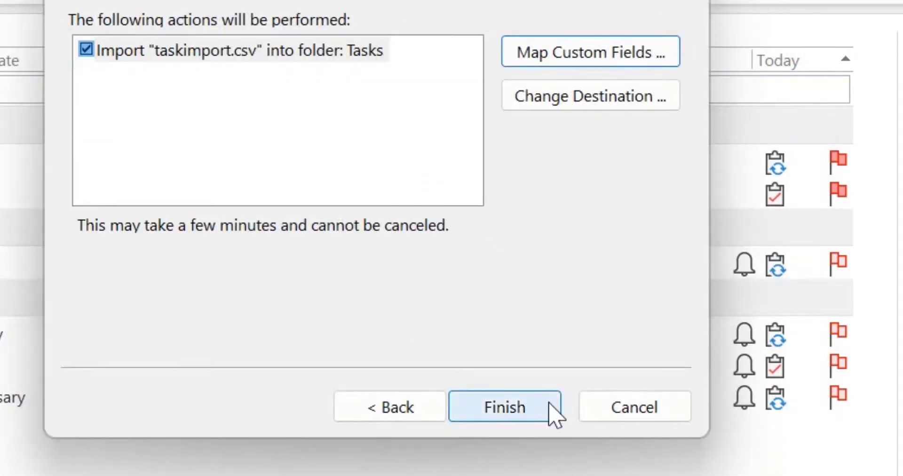
Finish the wizard to import Task1–Task4 into Tasks.
left_click(518, 406)
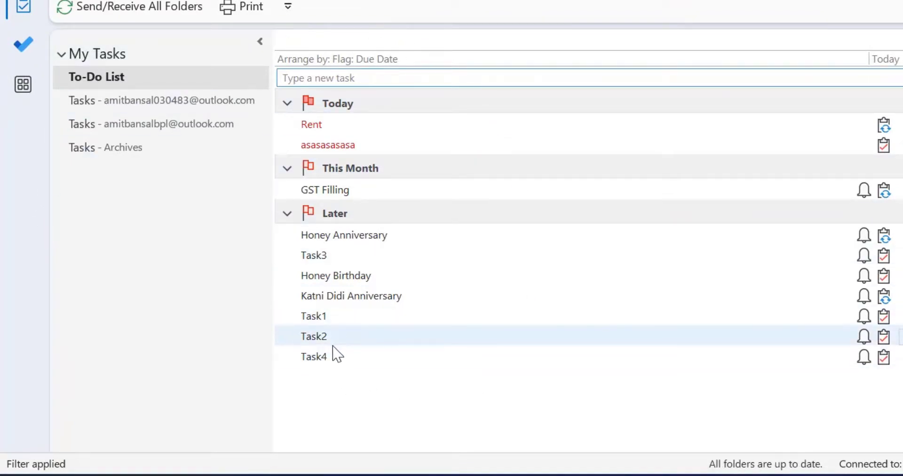
double_click(335, 316)
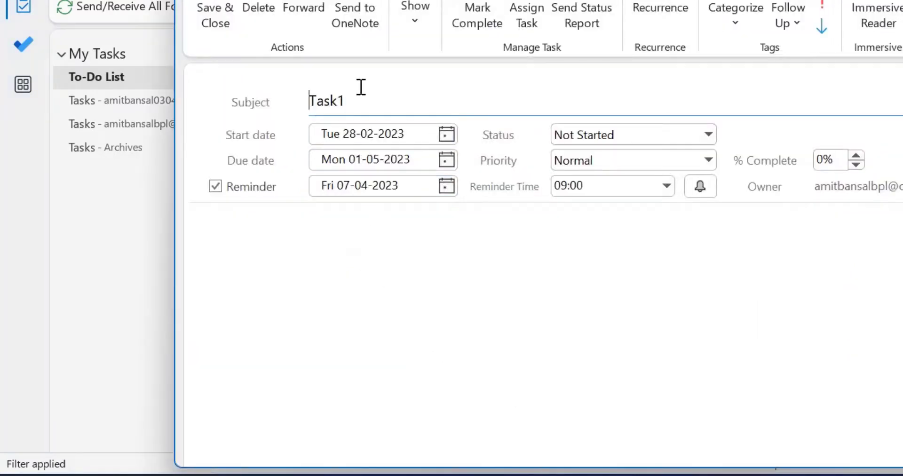
left_click_drag(360, 103, 309, 106)
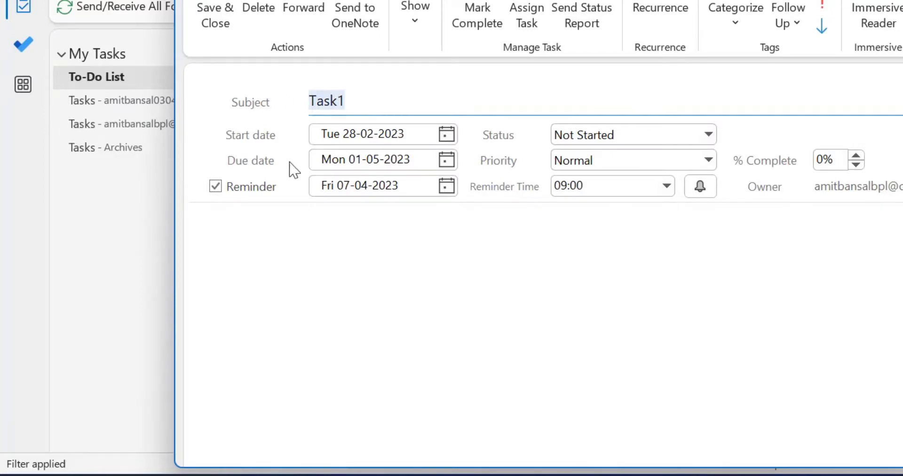
left_click(419, 95)
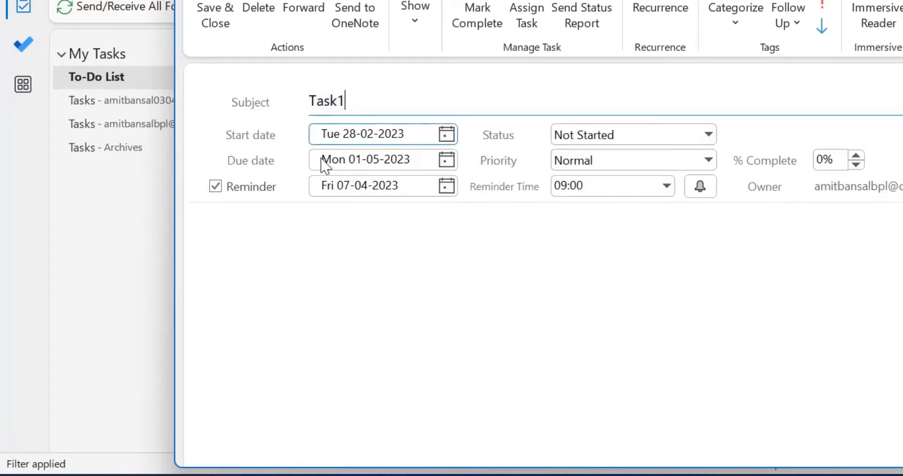
left_click(386, 137)
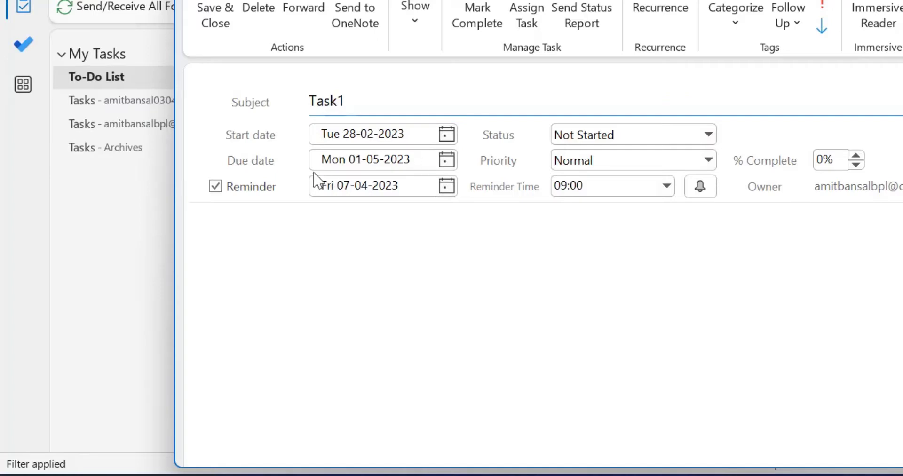
left_click(232, 179)
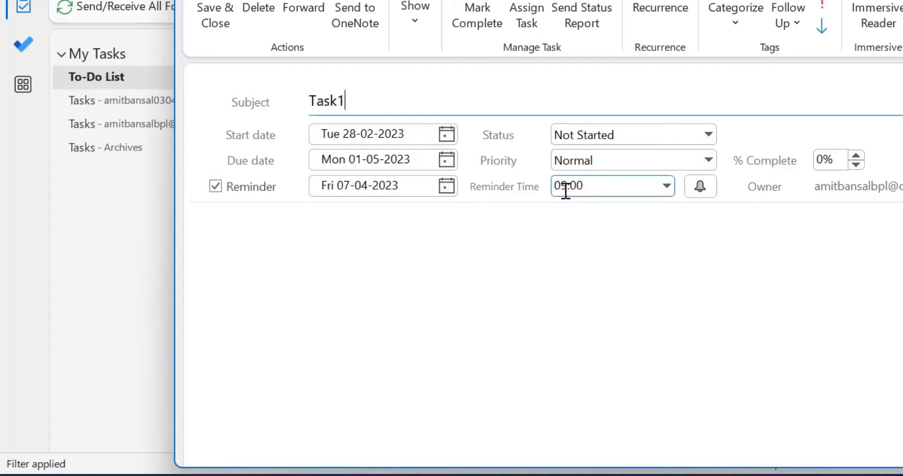
left_click_drag(601, 190, 563, 190)
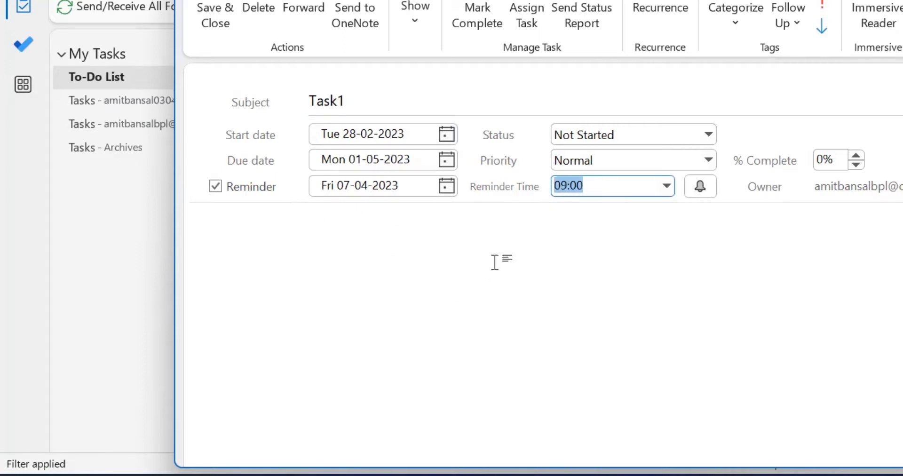
left_click(499, 244)
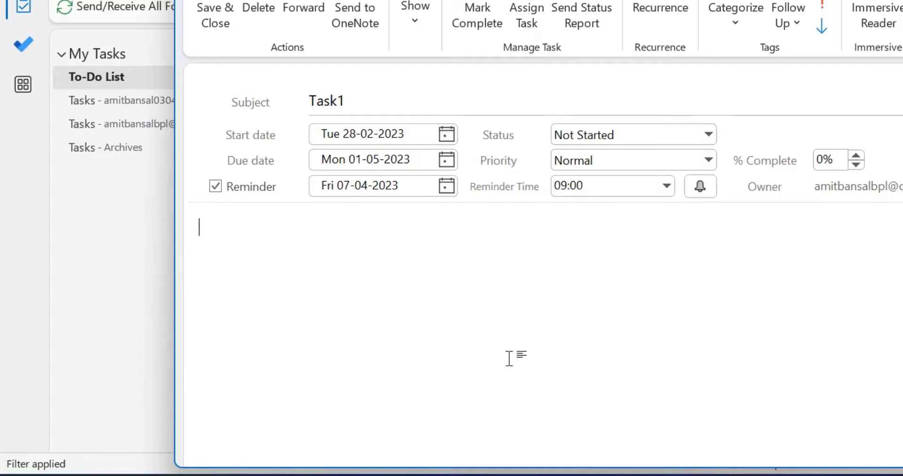
left_click(399, 94)
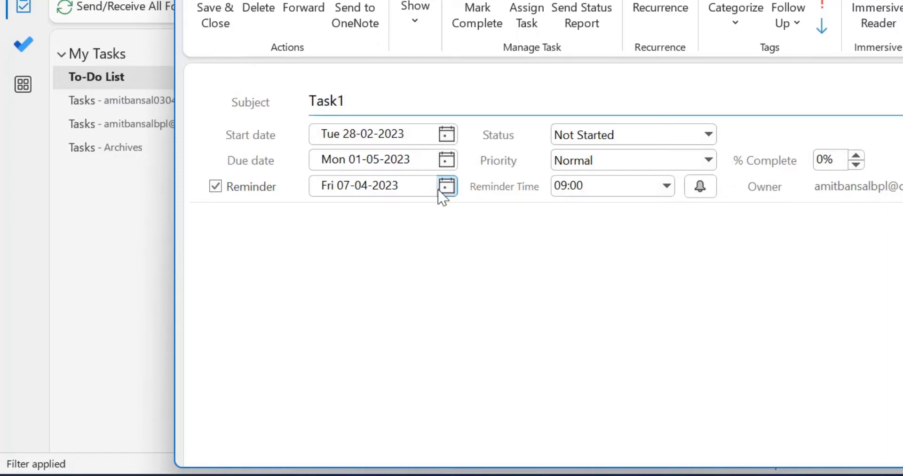
left_click(213, 15)
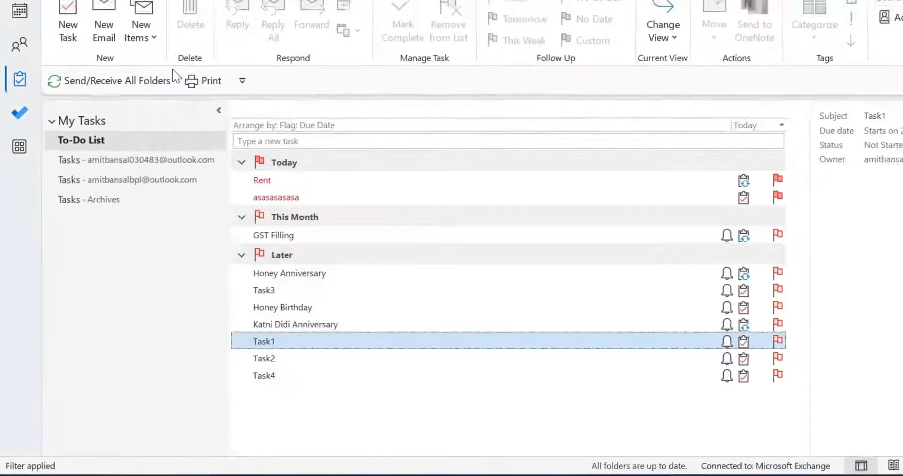